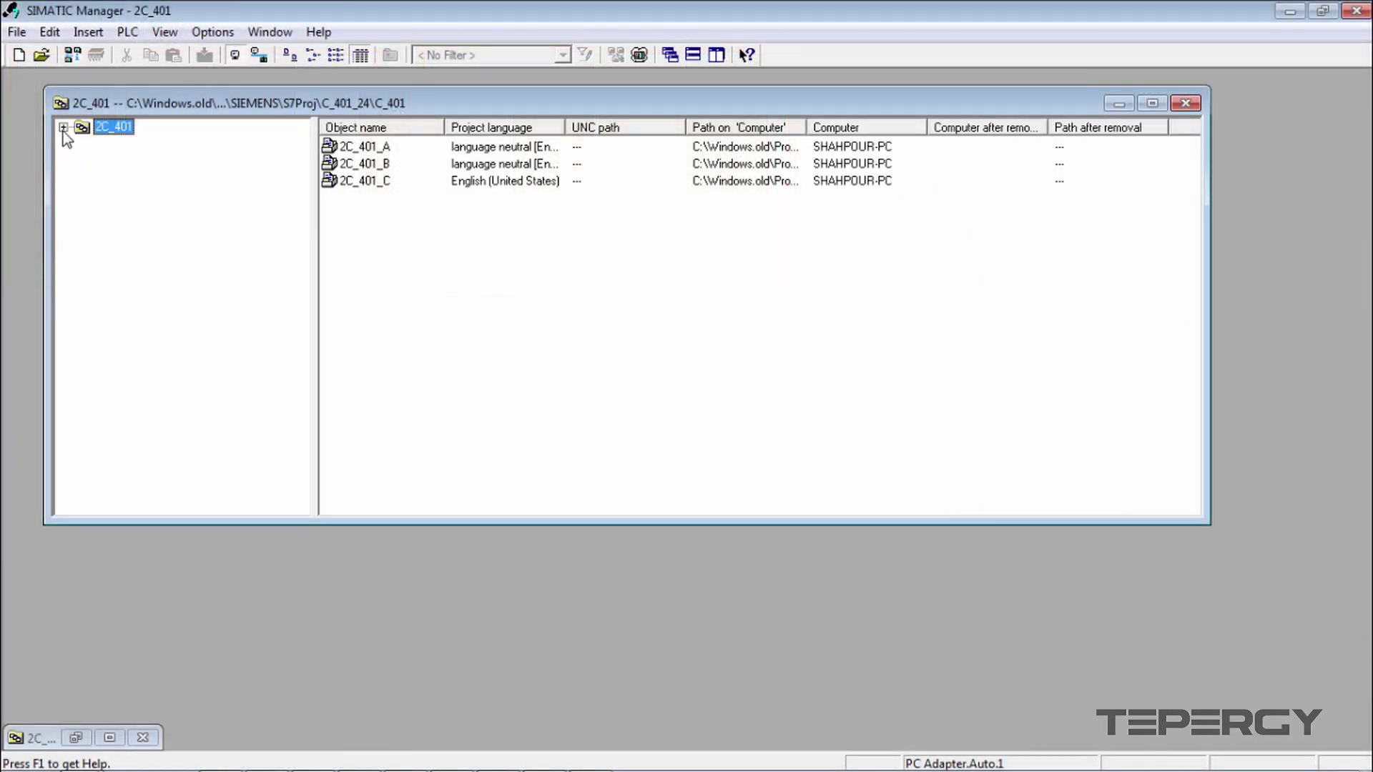
Expand 2C_401_A, open PLC A's Hardware, and display the modules of slave (2) IM 153-2
click(64, 127)
click(101, 147)
click(83, 143)
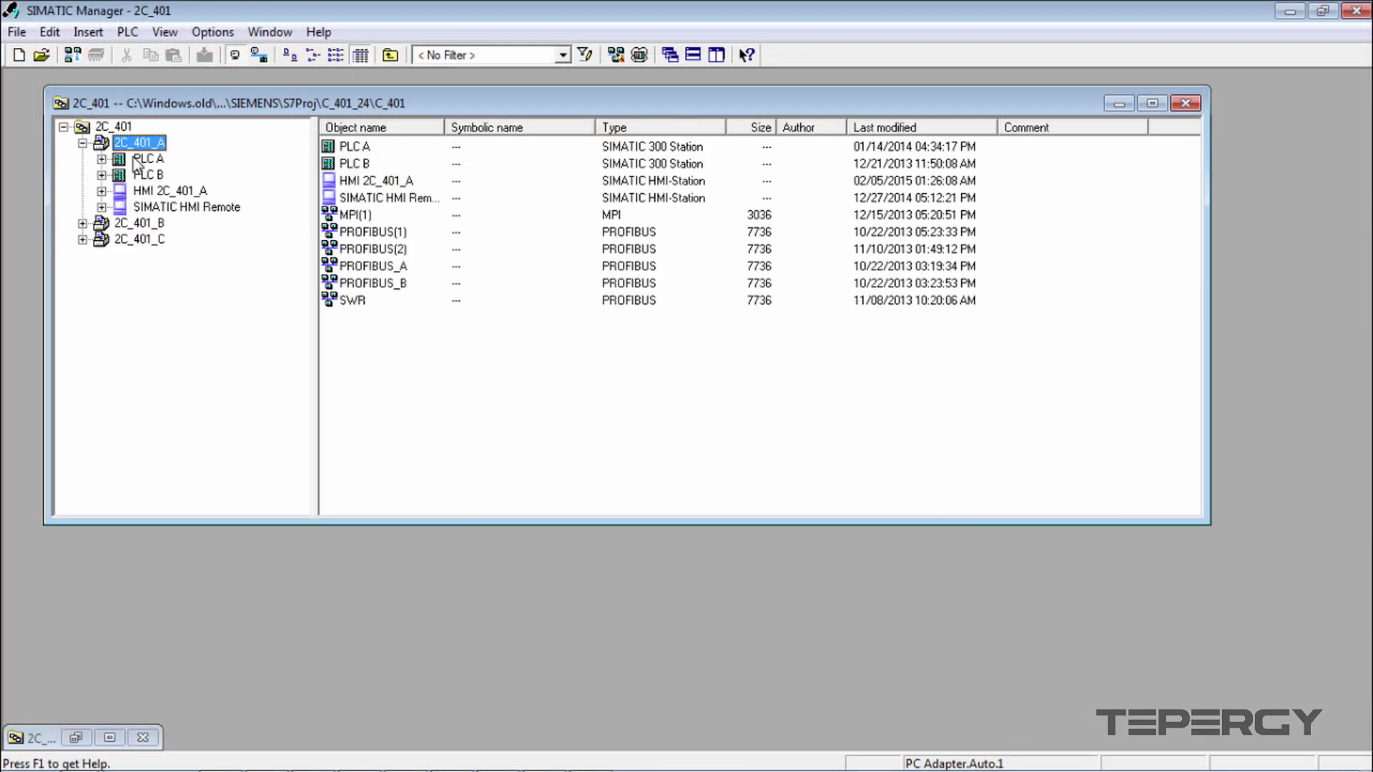
click(141, 159)
double_click(358, 146)
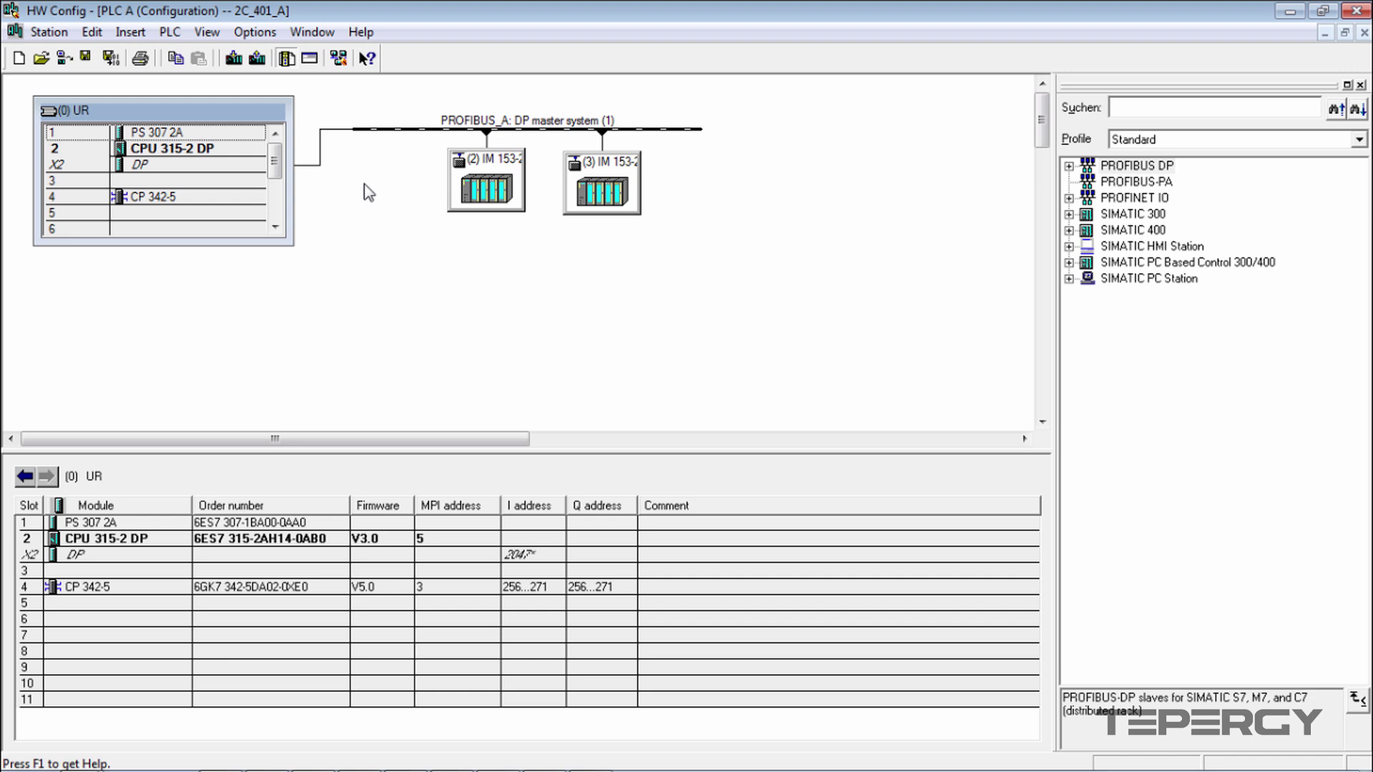
click(482, 190)
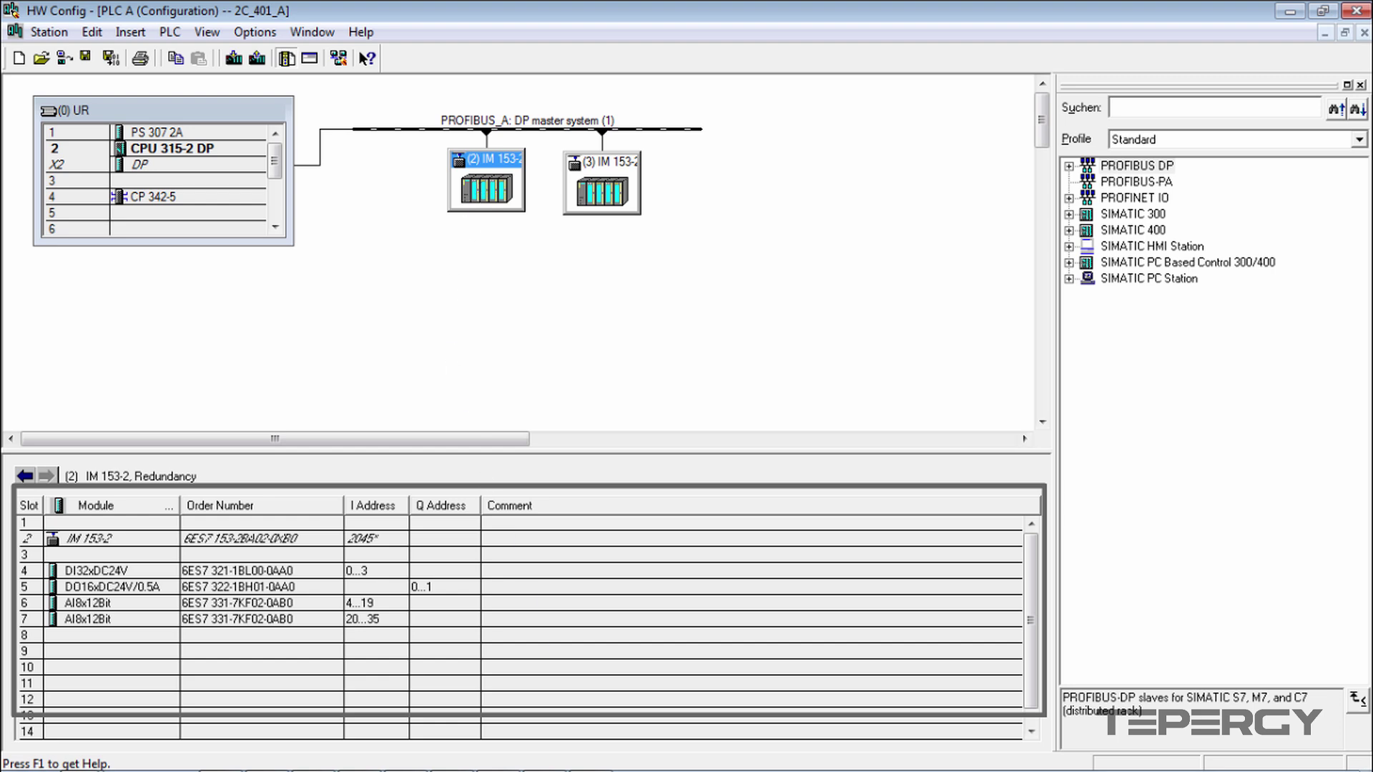
Back in SIMATIC Manager, open the PLC B station's hardware configuration
click(359, 756)
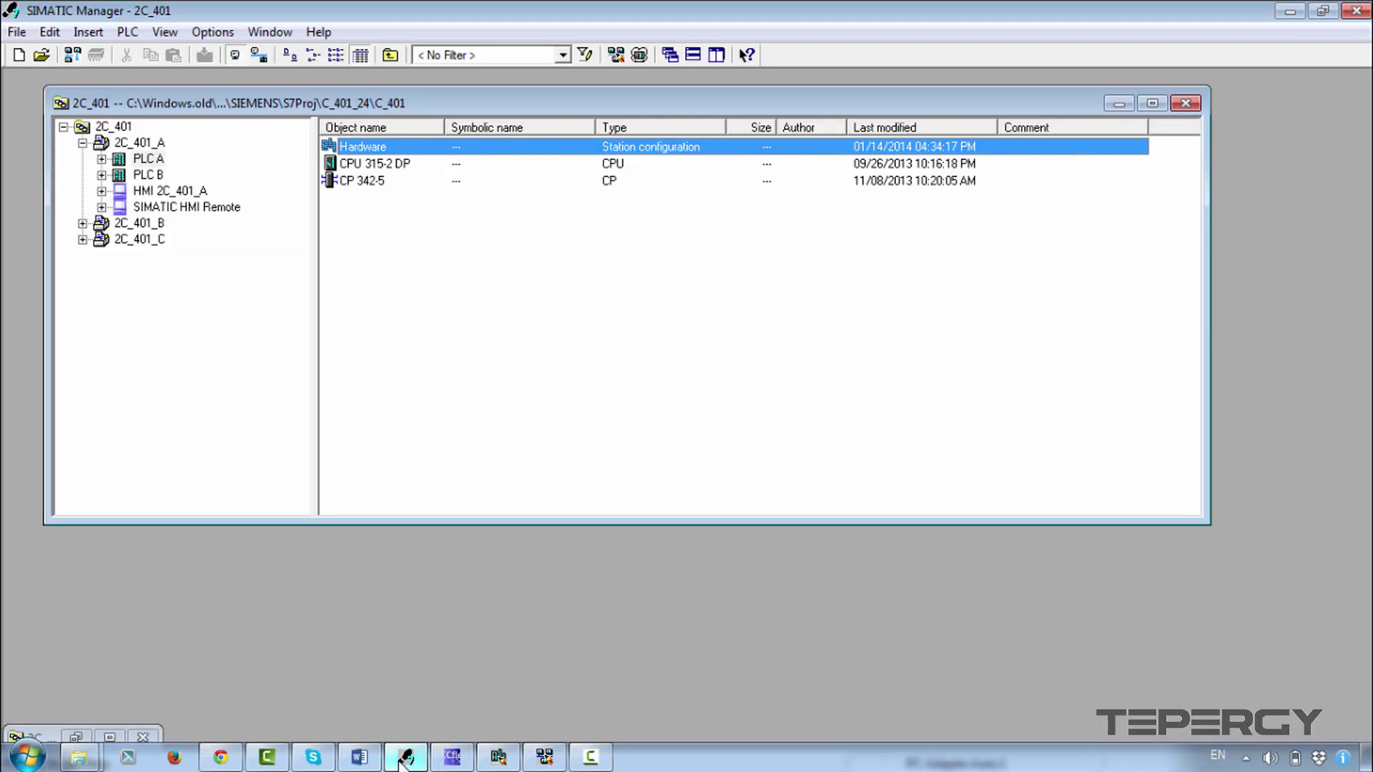
click(150, 175)
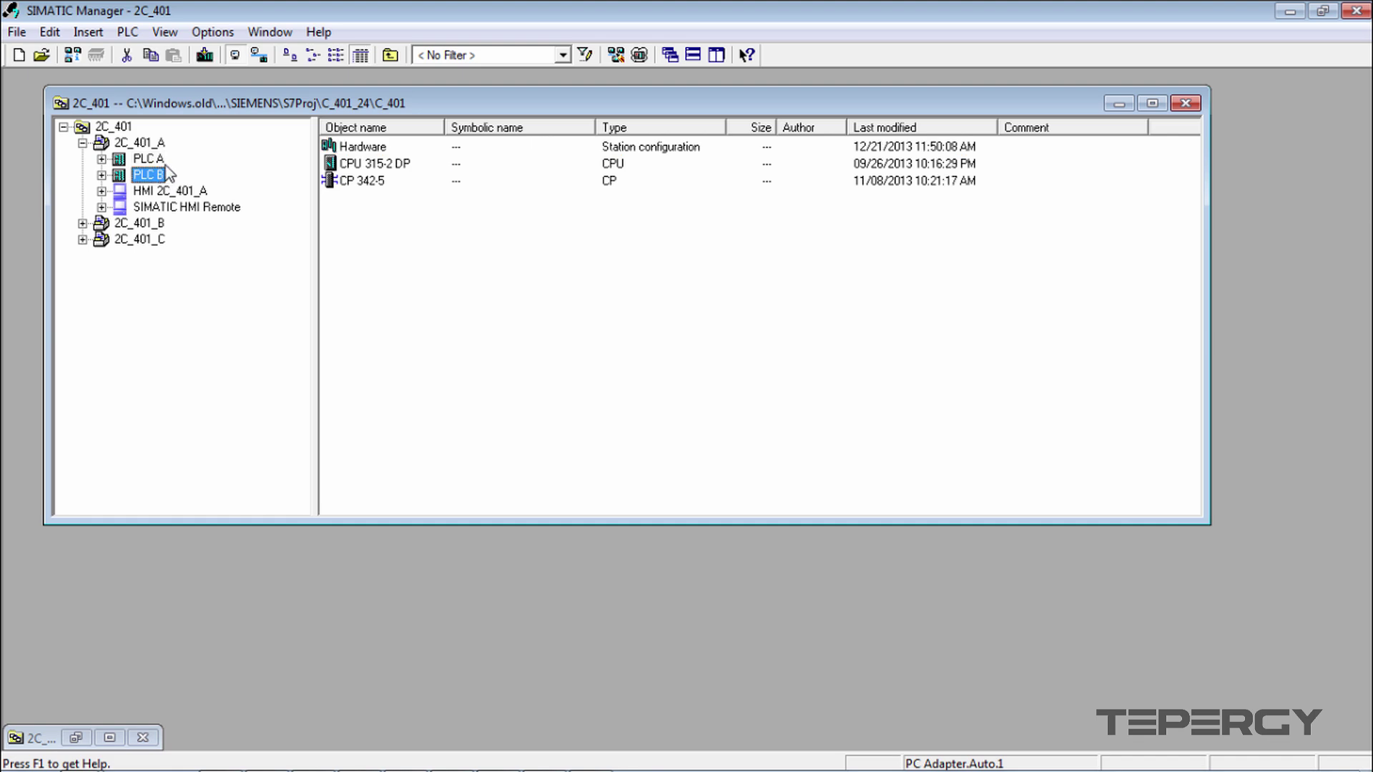
double_click(364, 147)
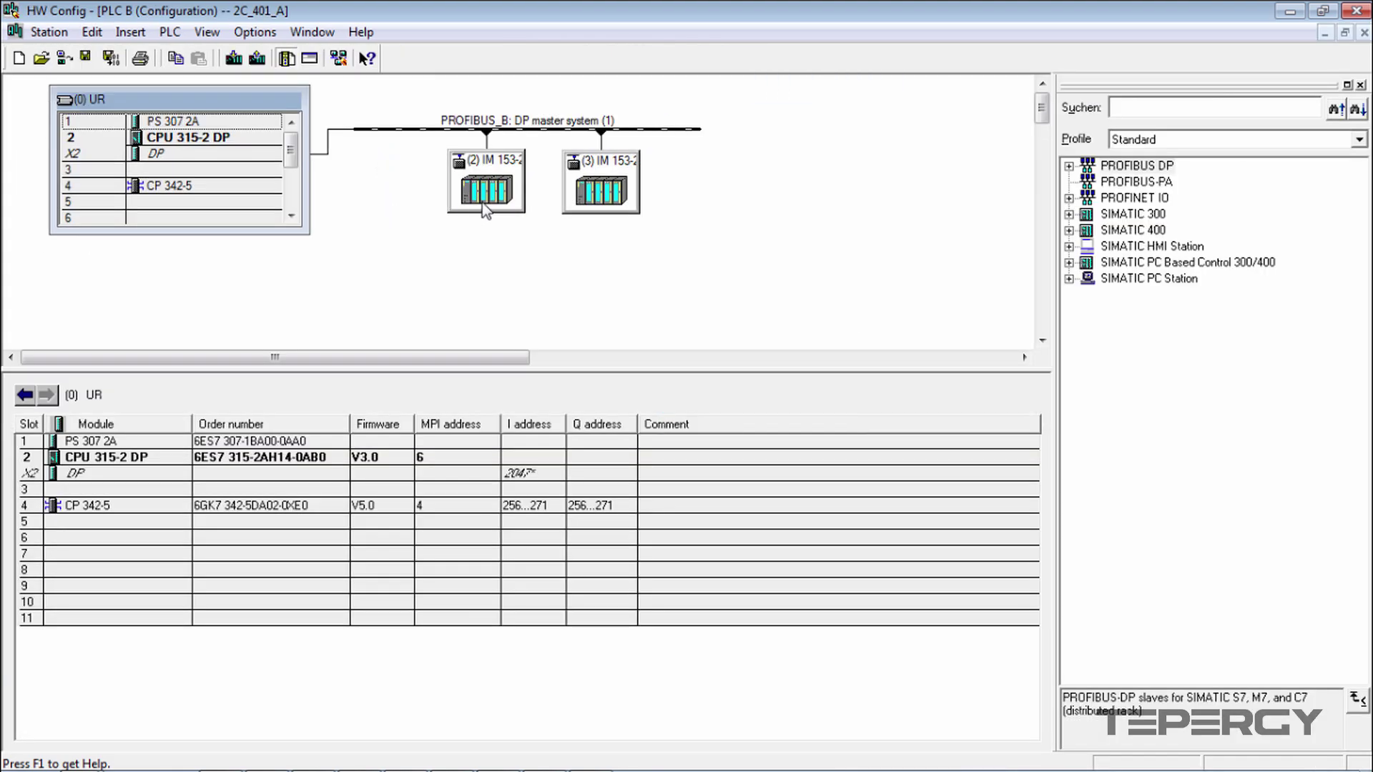
Review the modules of slaves (2) and (3) IM 153-2, then the (0) UR rack
click(504, 201)
click(593, 191)
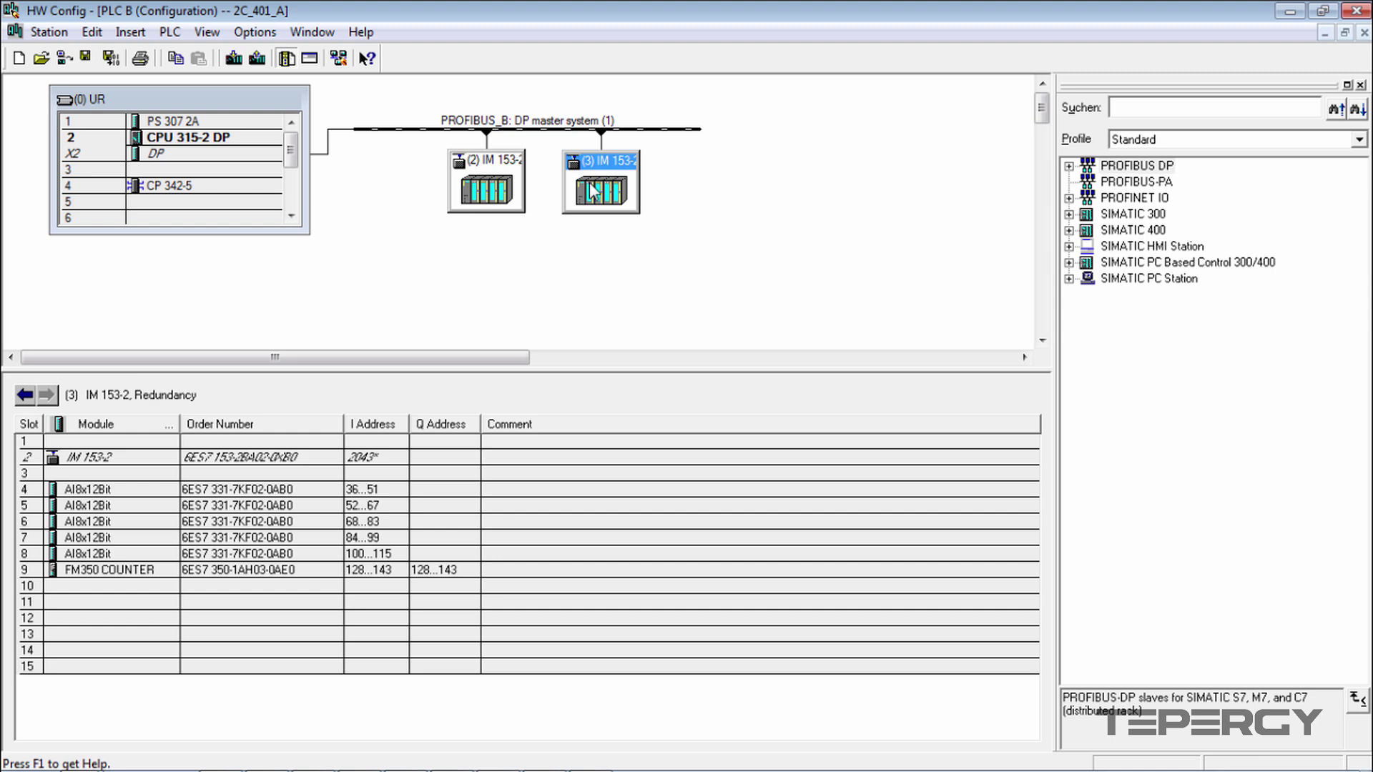
click(499, 192)
click(261, 108)
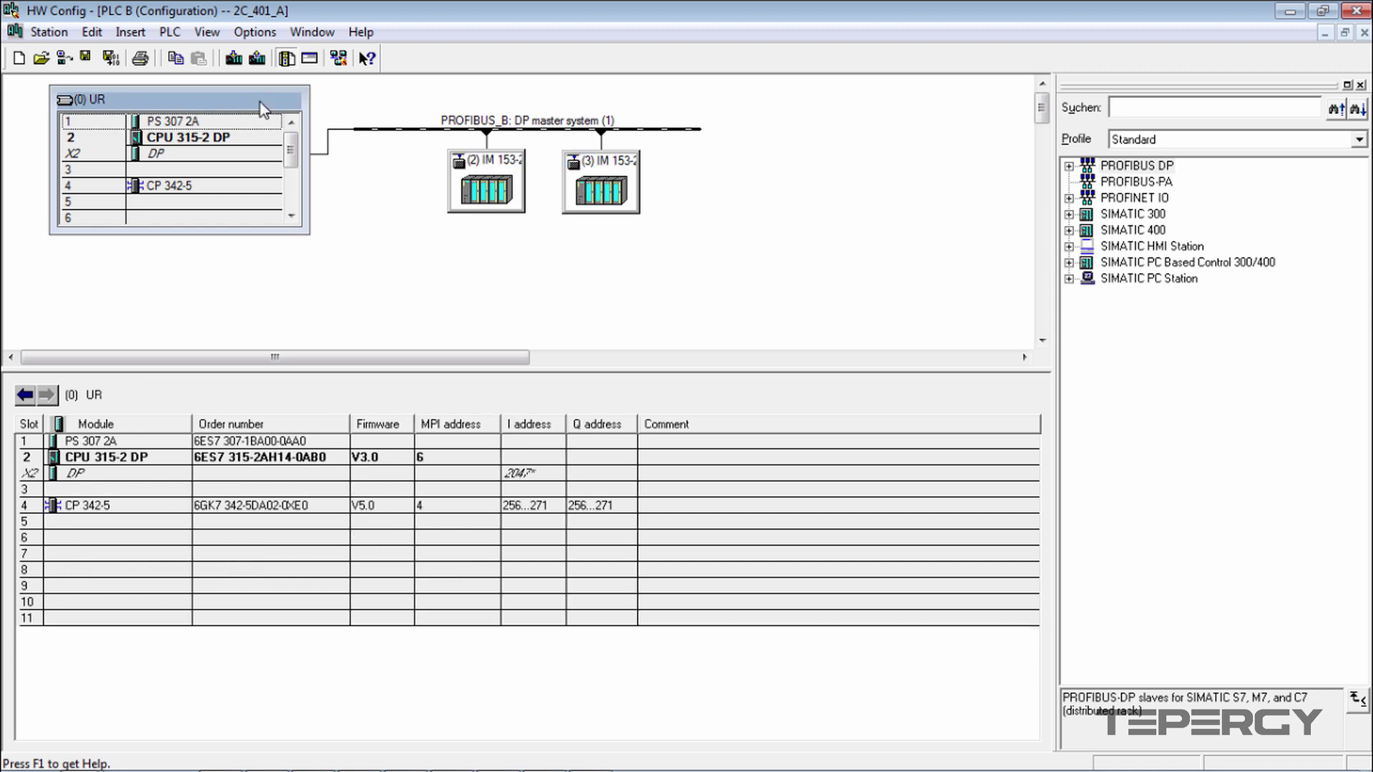
Open NetPro from HW Config to view 2C_401_A's PROFIBUS and MPI network
click(339, 58)
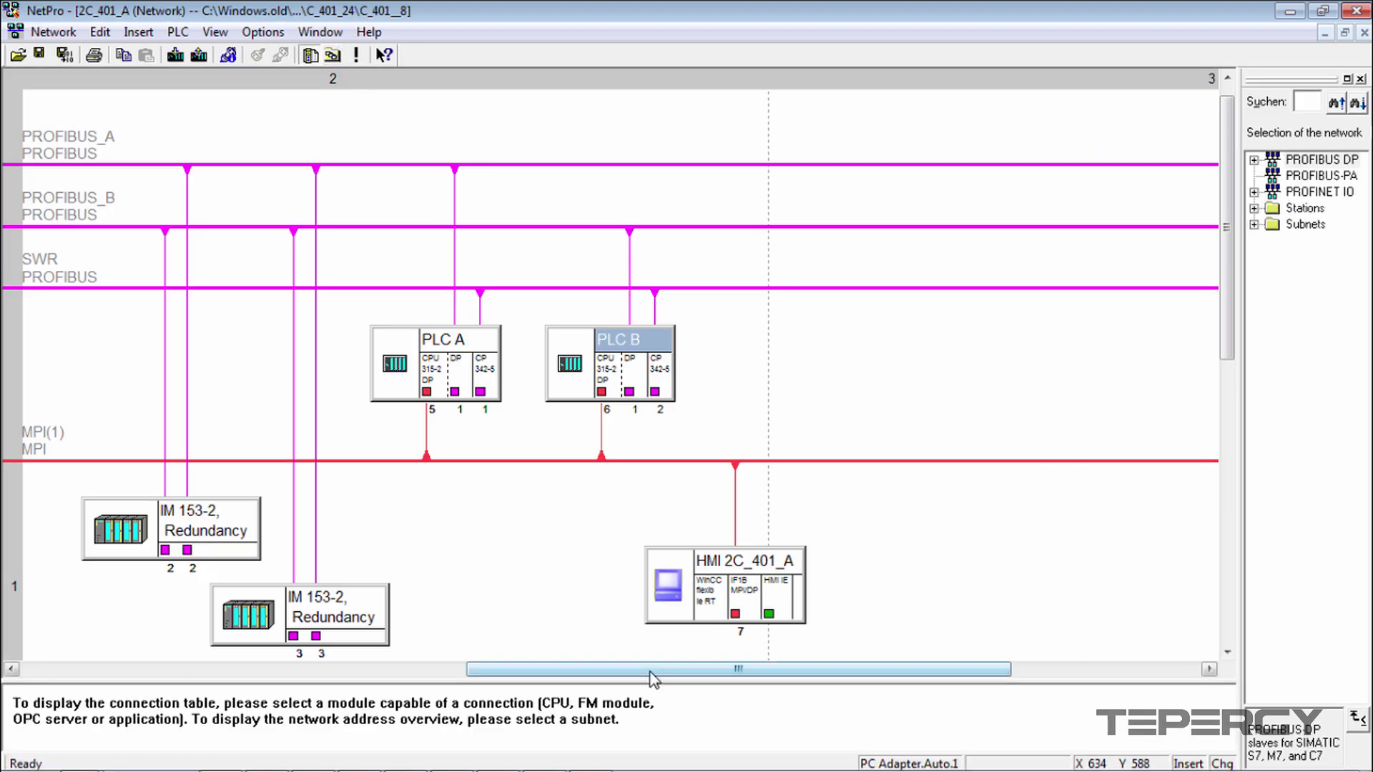
drag(652, 677, 580, 669)
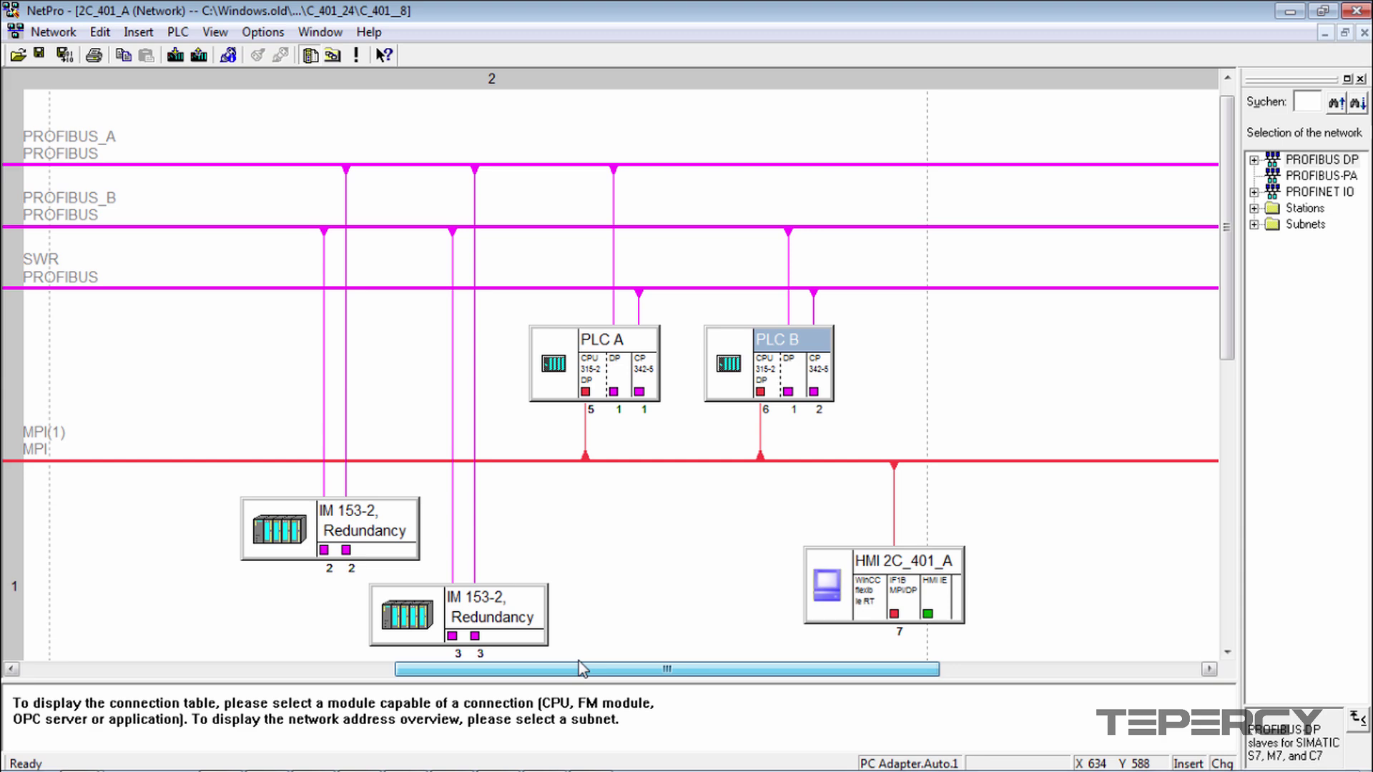